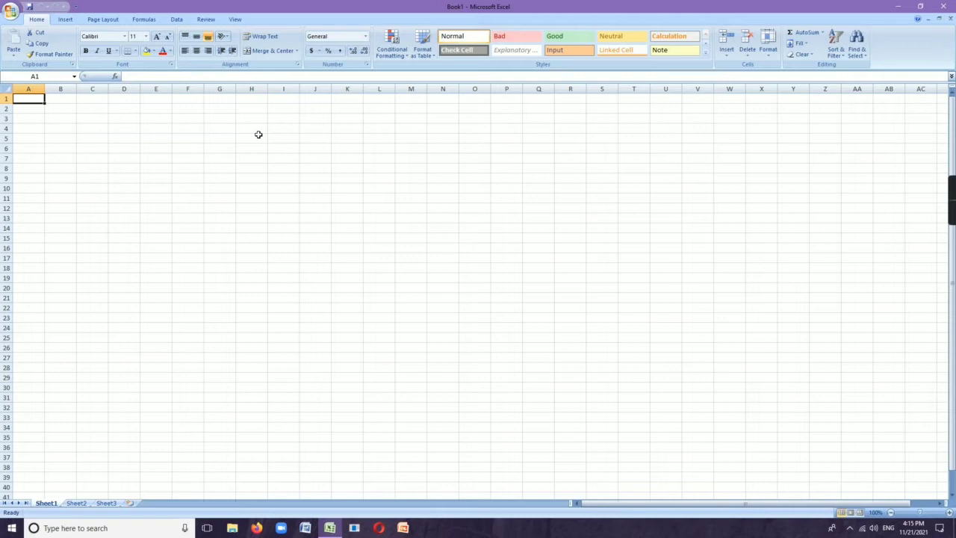
Enter the heading subjects in H5 and the column labels maths, science and malayalam in H6:J6.
click(258, 137)
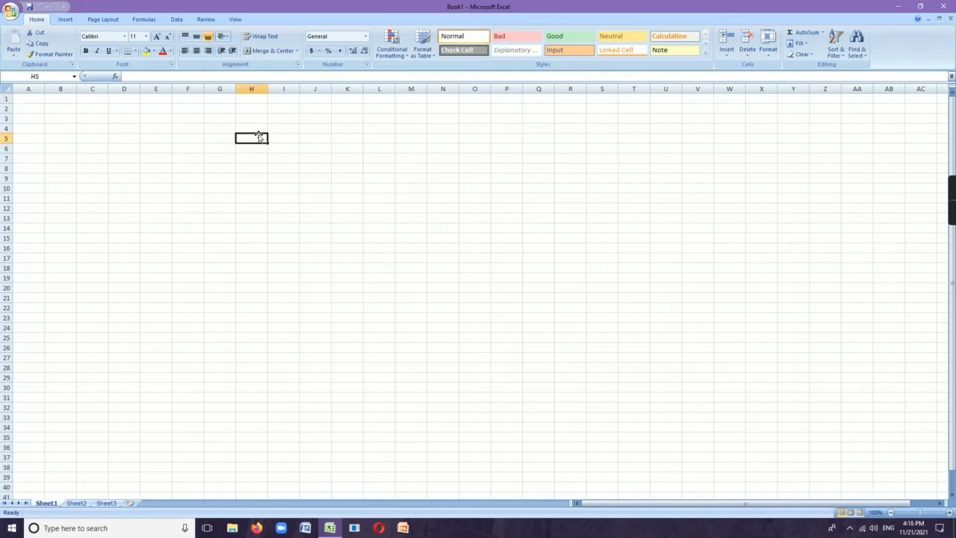
text(subjects)
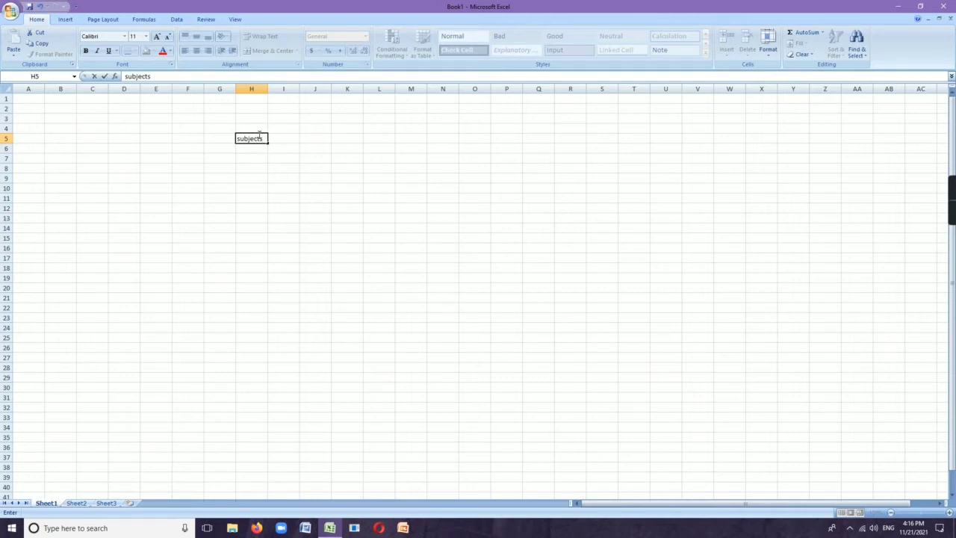
key(Return)
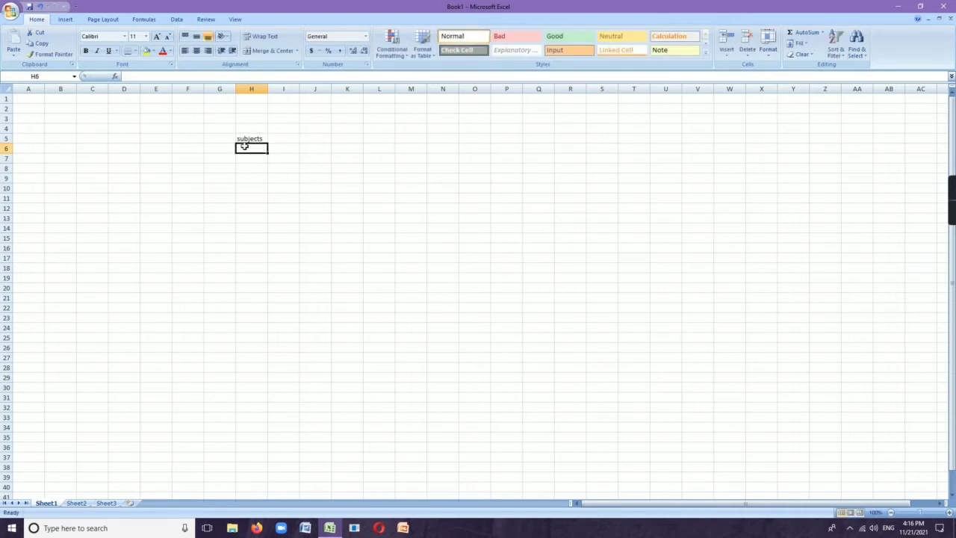
text(maths)
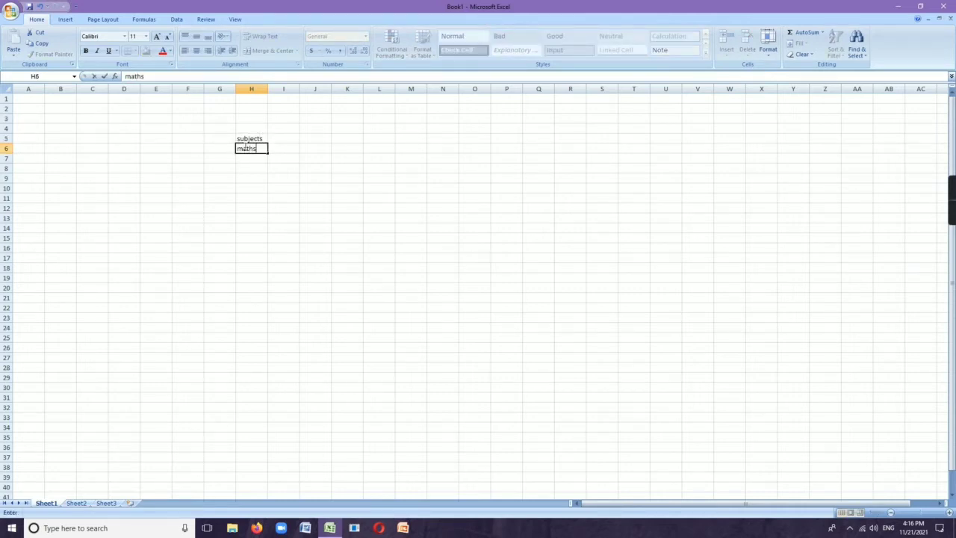
key(Tab)
text(s)
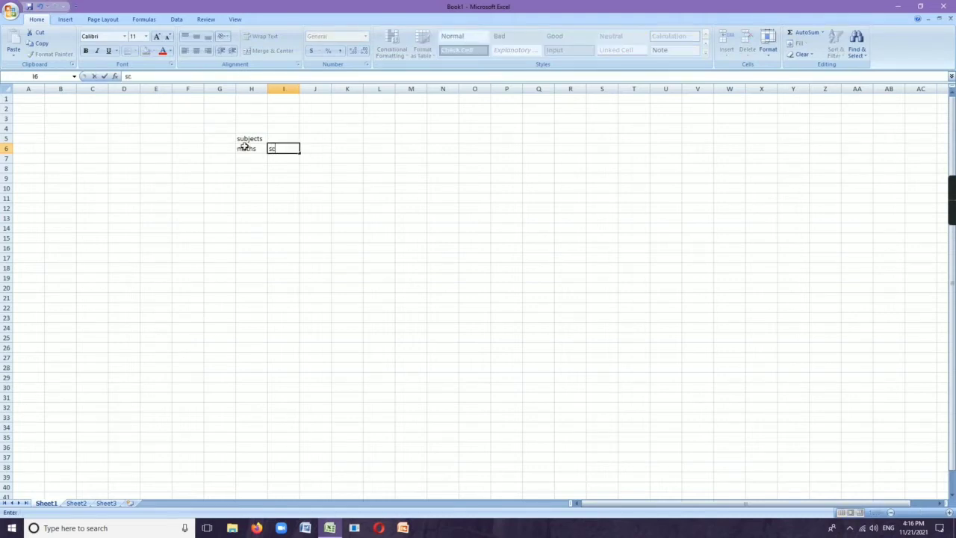
text(cience)
key(Tab)
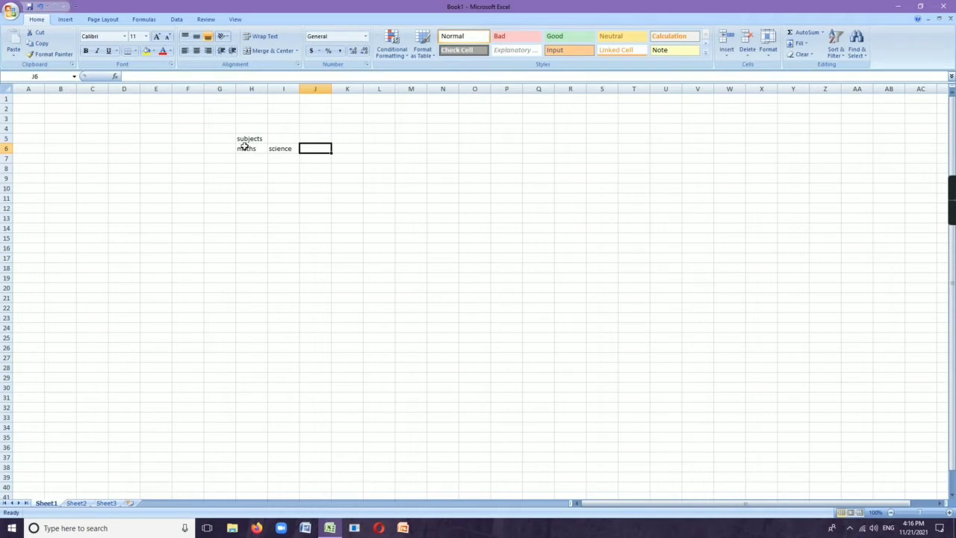
text(malayalam)
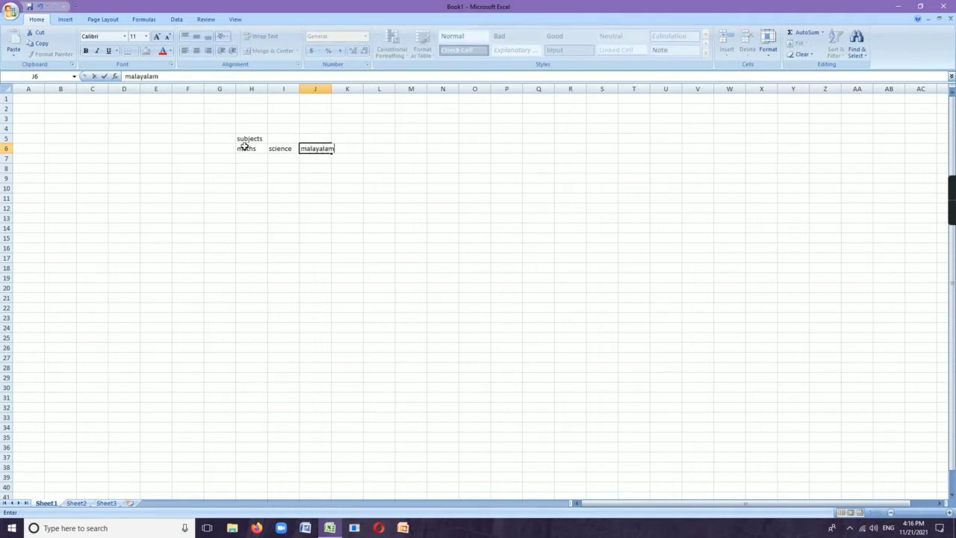
key(Return)
Fill in the marks under the three subjects: 12, 45, 36 in row 7 and 88, 56, 23 in row 8.
click(246, 160)
text(12)
key(Tab)
text(45)
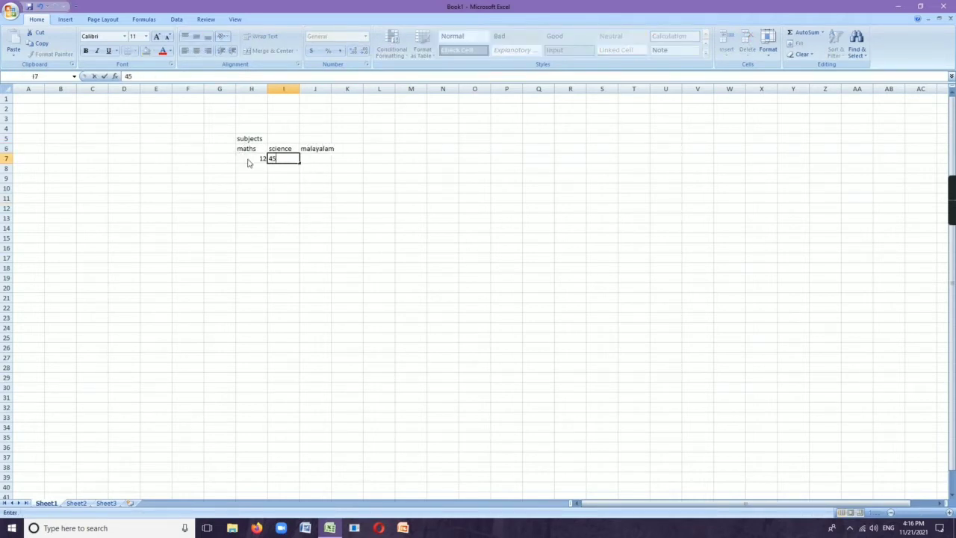
key(Tab)
text(36)
click(247, 170)
text(88)
click(290, 169)
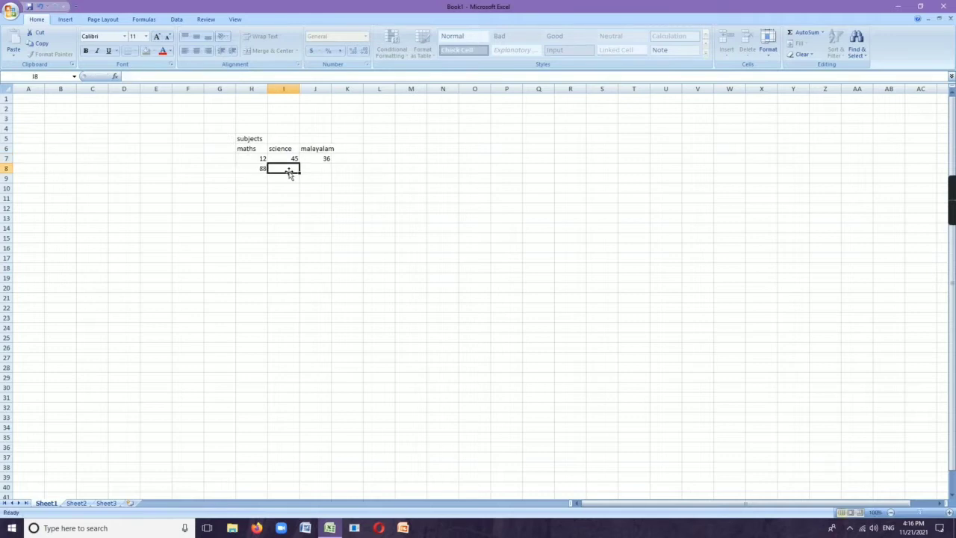
text(56)
click(309, 168)
text(23)
Apply all borders to the table in H5:J8 and autofit the width of column J.
drag(240, 139, 318, 169)
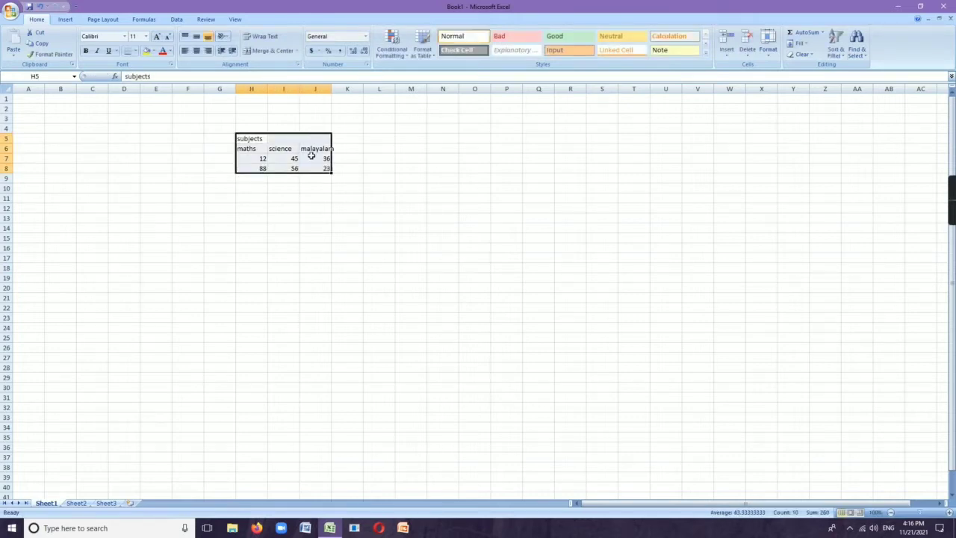
click(135, 50)
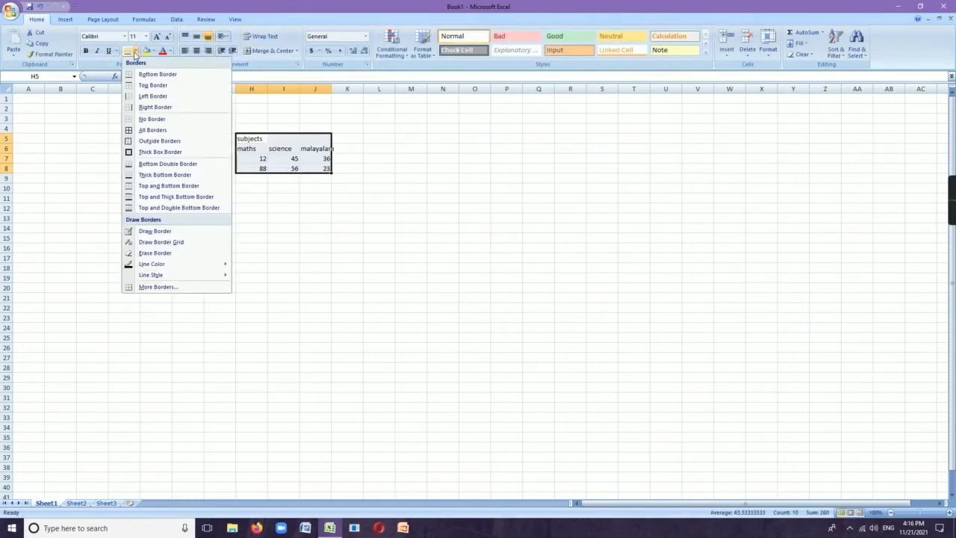
click(157, 130)
click(348, 238)
double_click(332, 89)
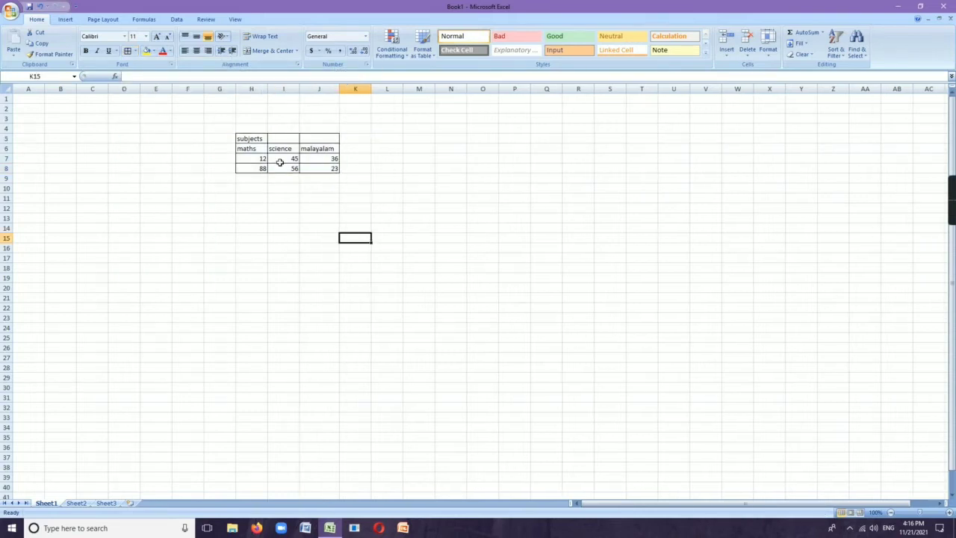
click(278, 187)
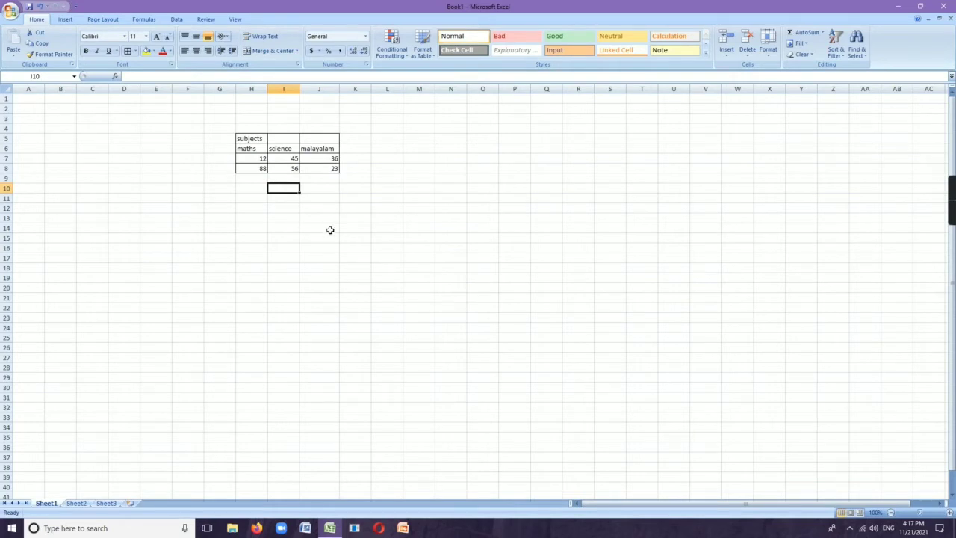
Merge and center the subjects heading across H5:J5, and undo the merge.
click(254, 139)
drag(254, 139, 306, 138)
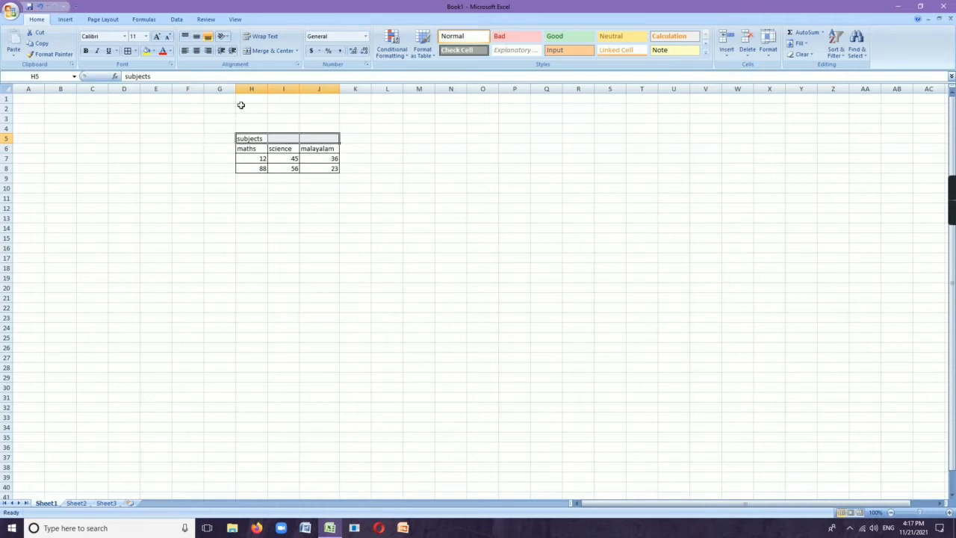
click(297, 51)
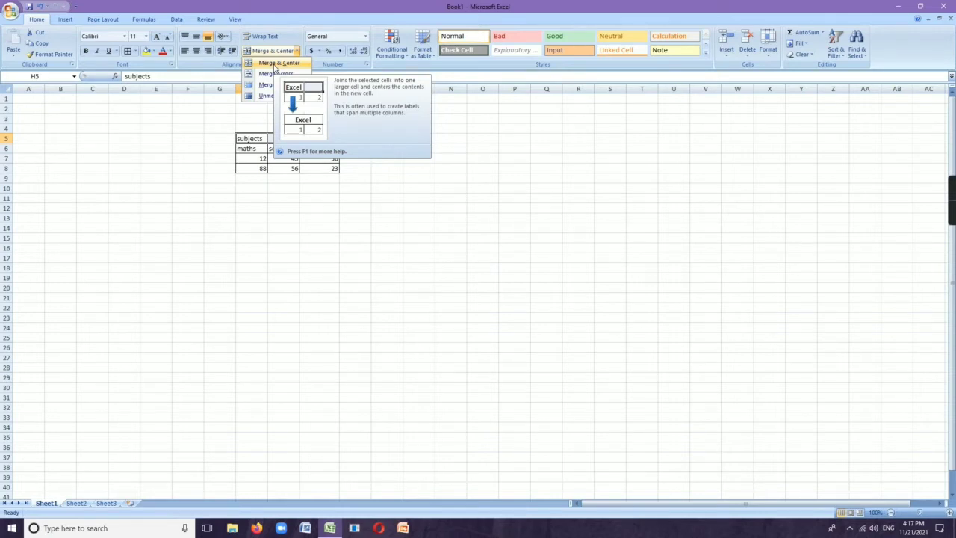
click(276, 64)
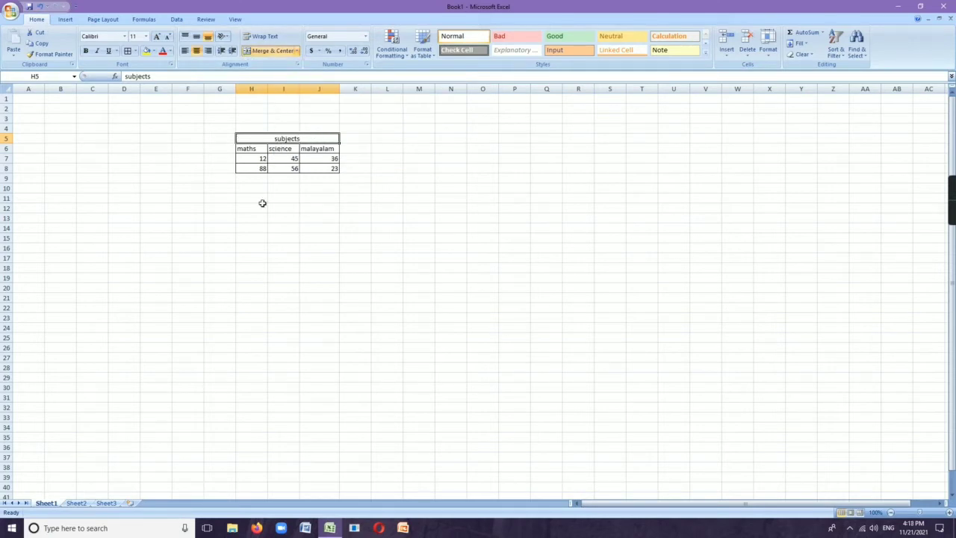
click(283, 228)
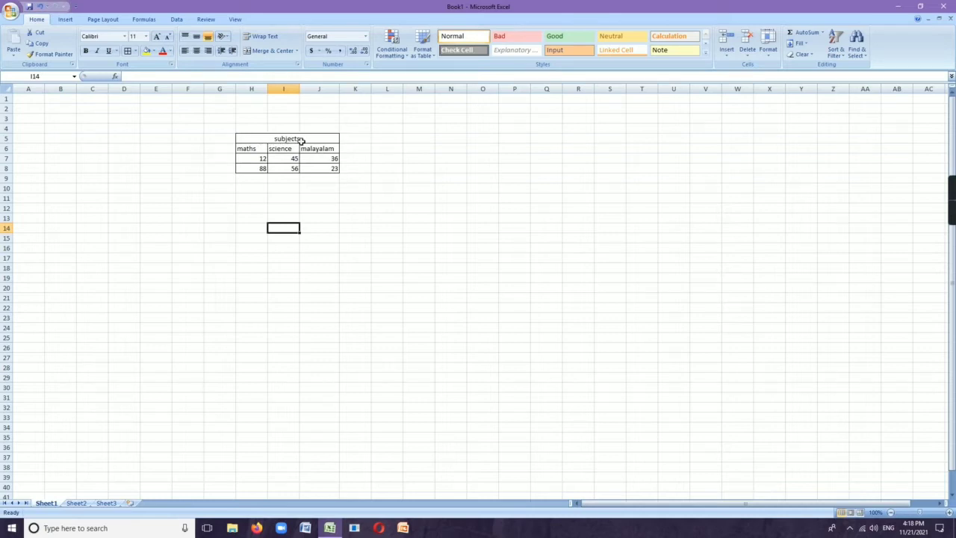
click(43, 8)
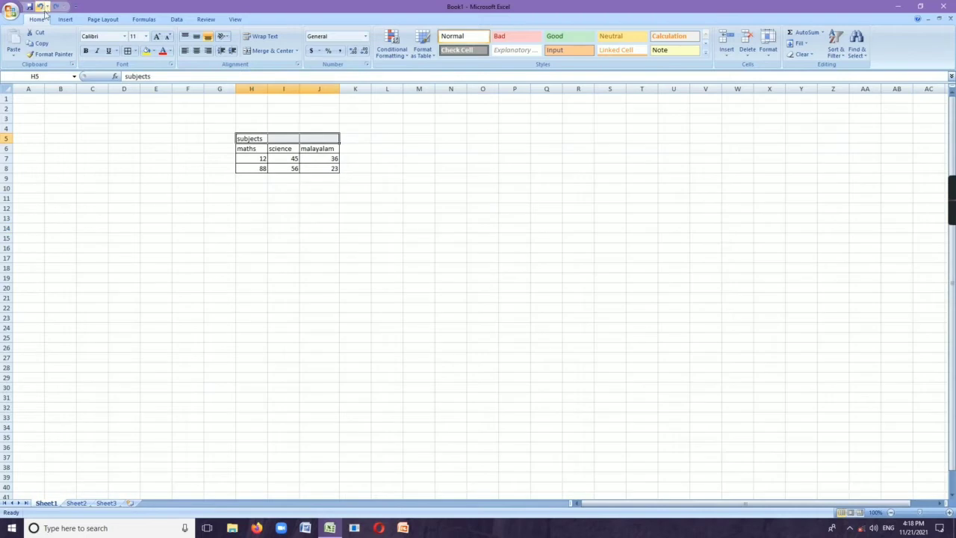
Apply Merge Across to the heading cells H5:J5, and undo it.
click(297, 51)
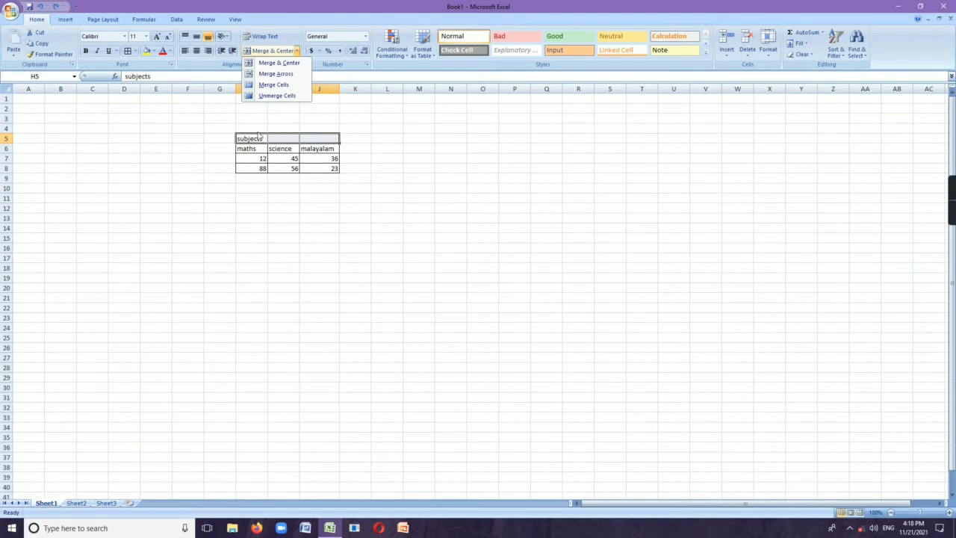
click(275, 75)
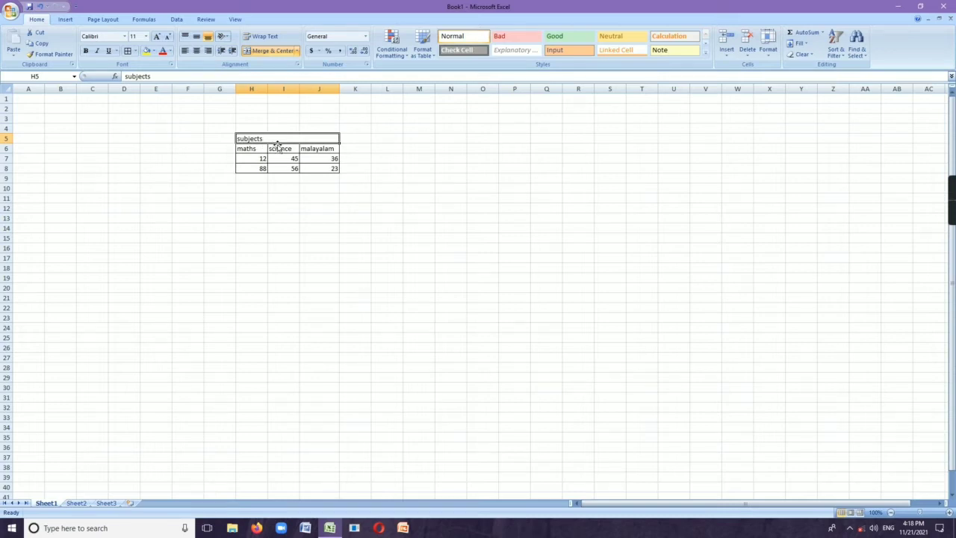
click(41, 6)
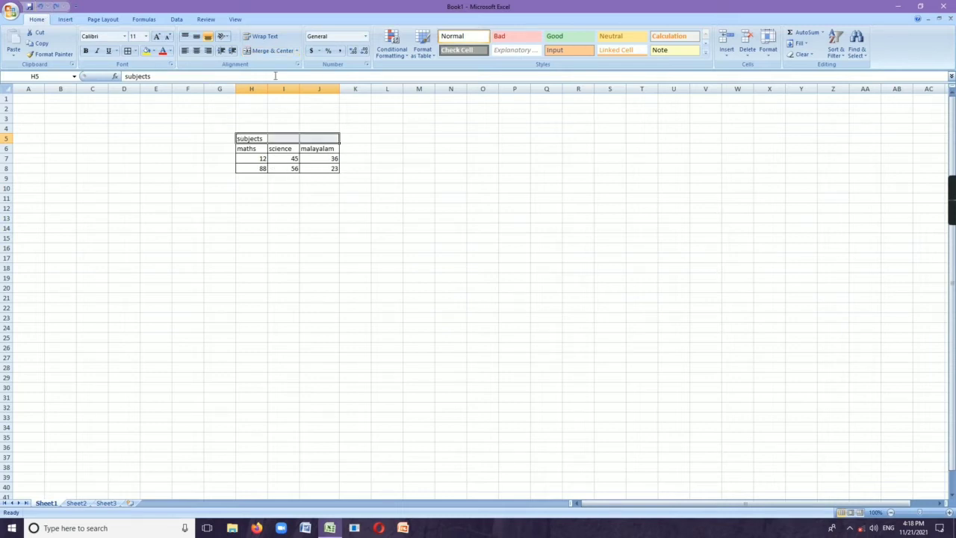
Combine H5:J5 with Merge Cells, unmerge them again, and check the separate cells in the heading row.
click(297, 50)
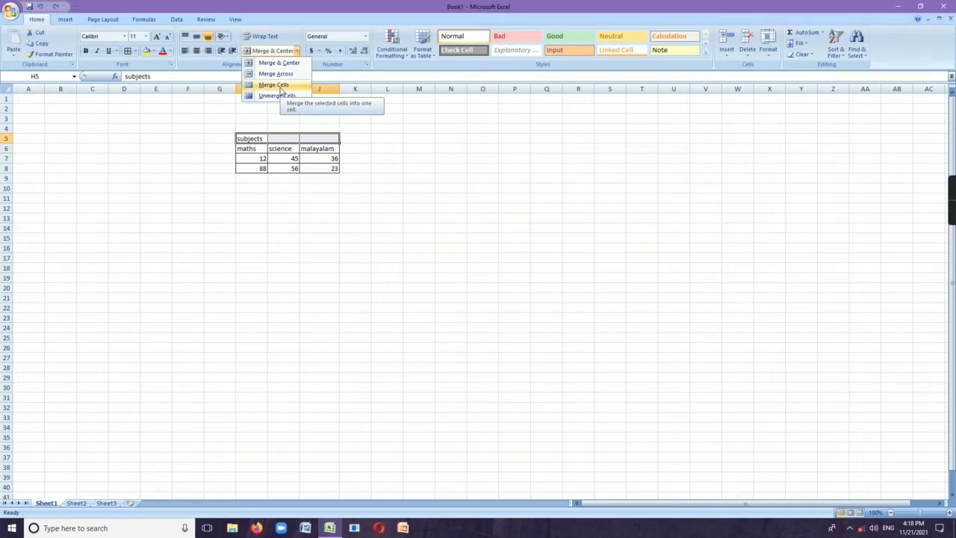
click(280, 85)
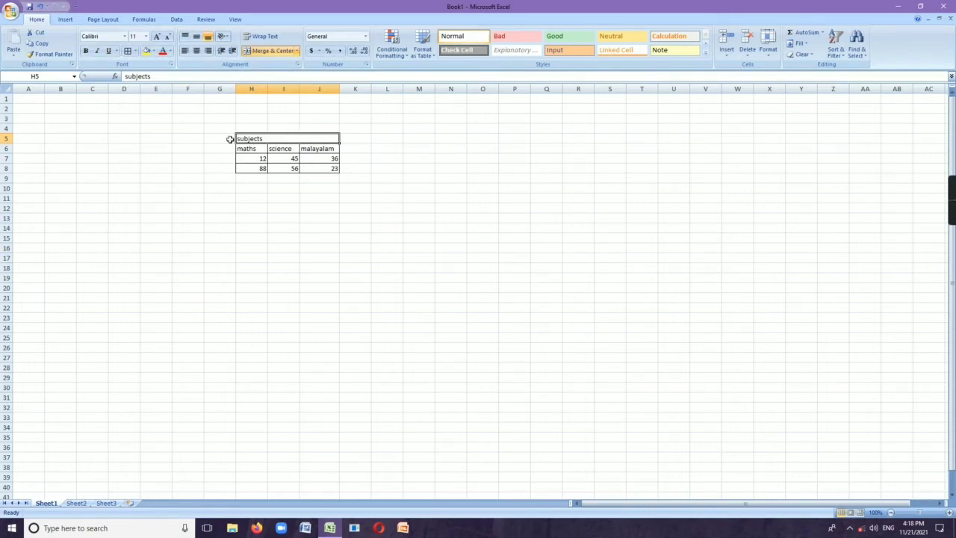
click(296, 52)
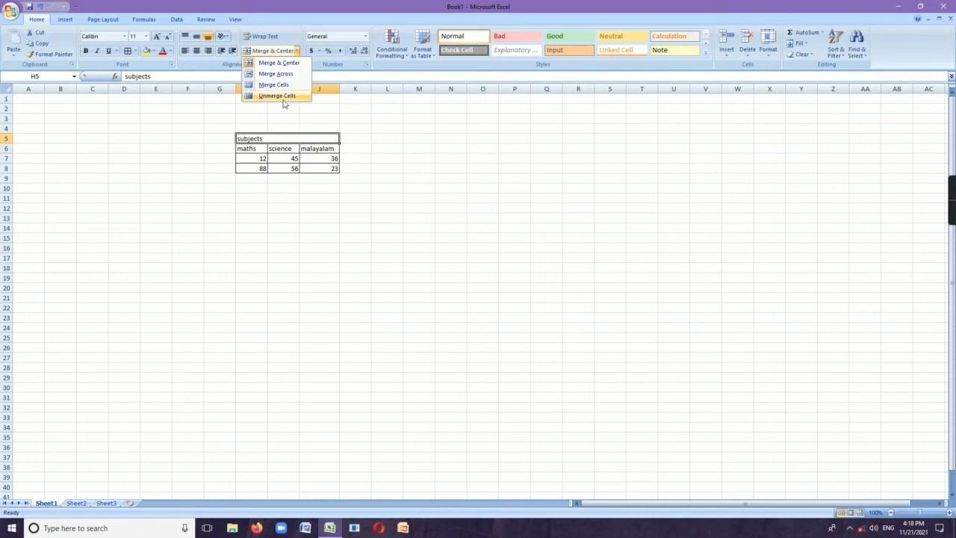
click(282, 97)
click(321, 209)
click(252, 138)
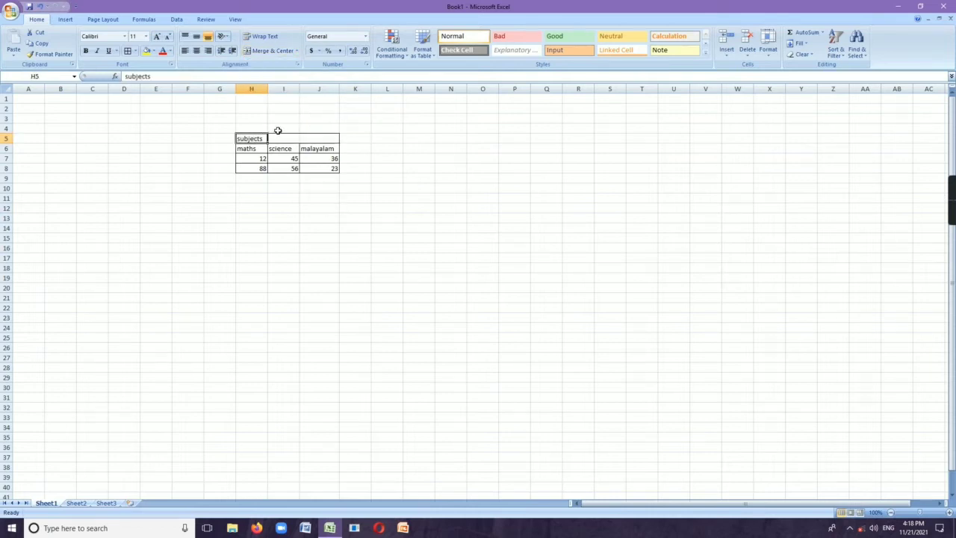
click(280, 137)
click(315, 138)
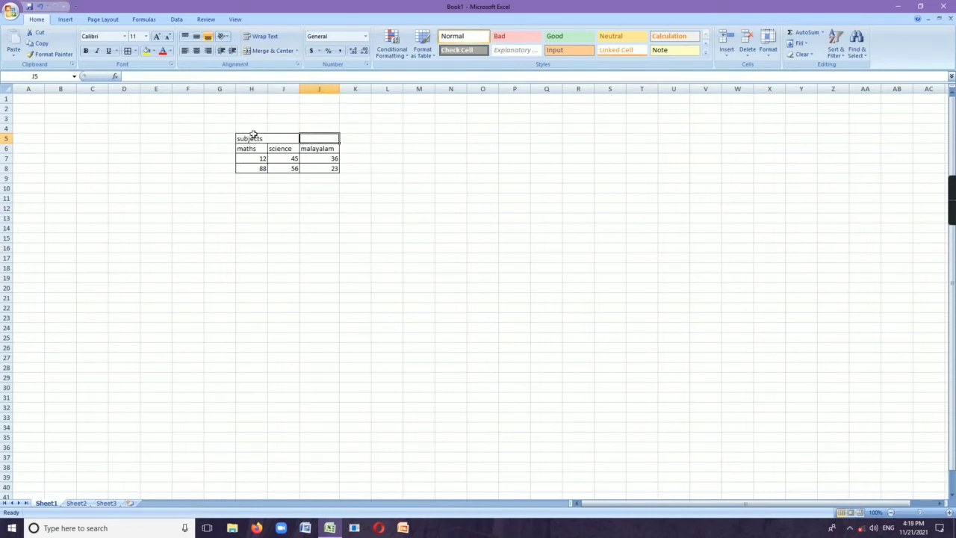
click(256, 138)
click(284, 138)
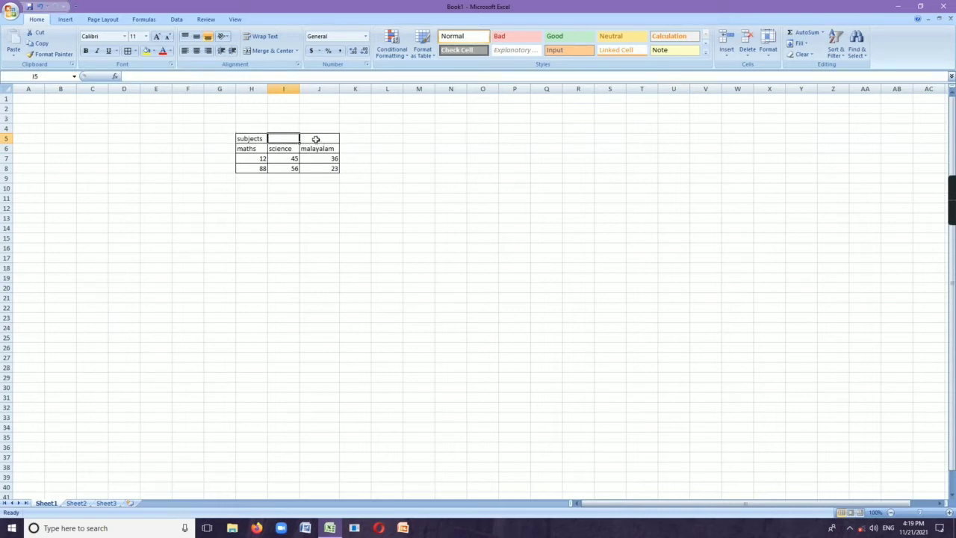
Try to apply Merge & Center with only cell J5 selected.
click(316, 138)
click(296, 51)
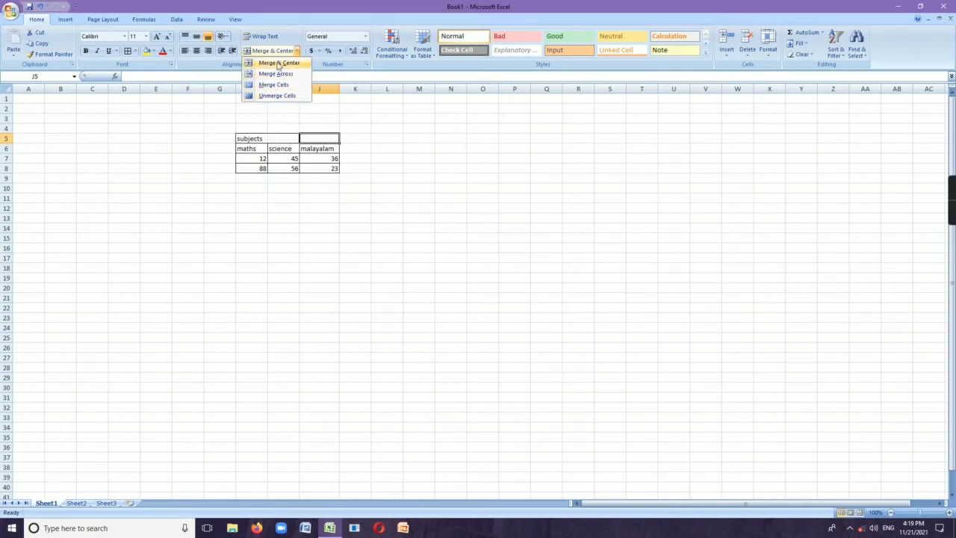
click(278, 63)
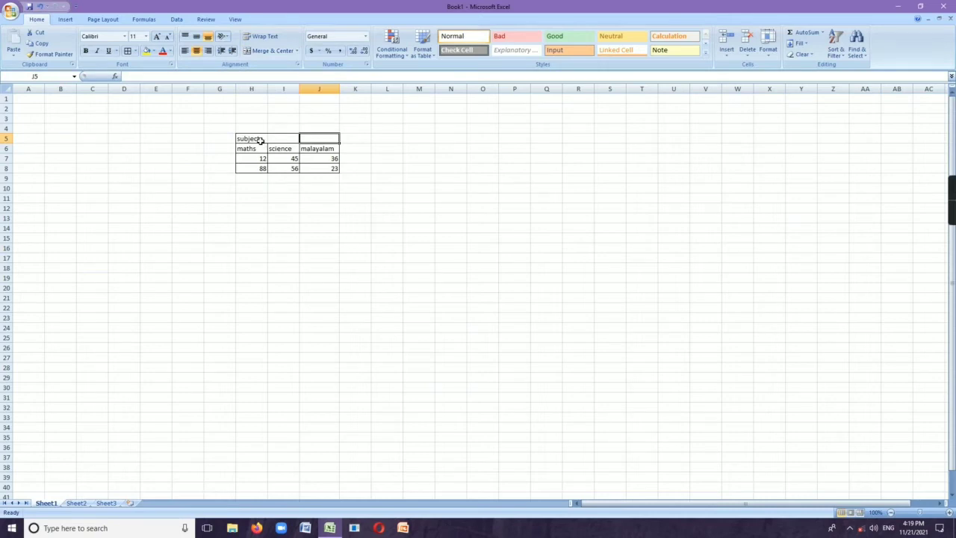
Merge and center the subjects heading over the full table width, H5:J5.
drag(260, 140, 322, 136)
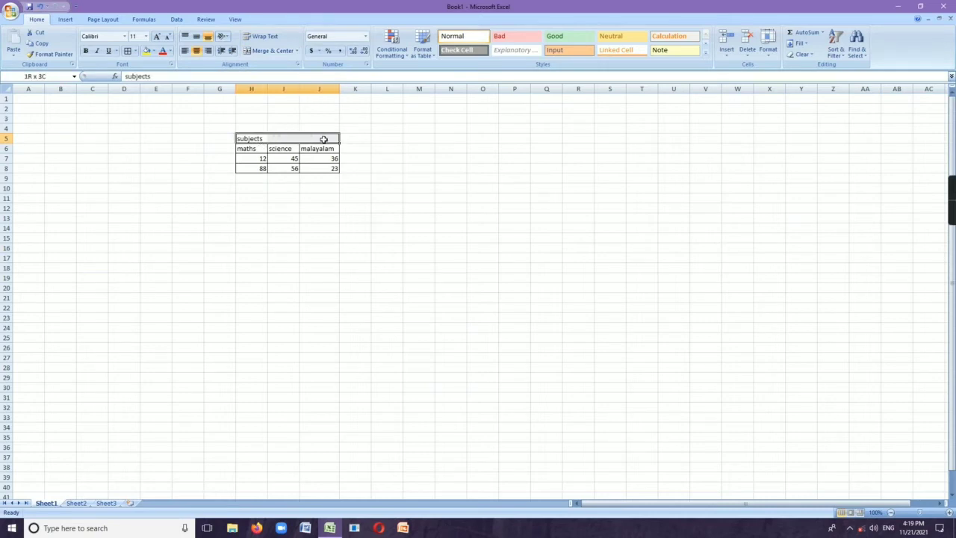
click(297, 50)
click(278, 63)
click(302, 218)
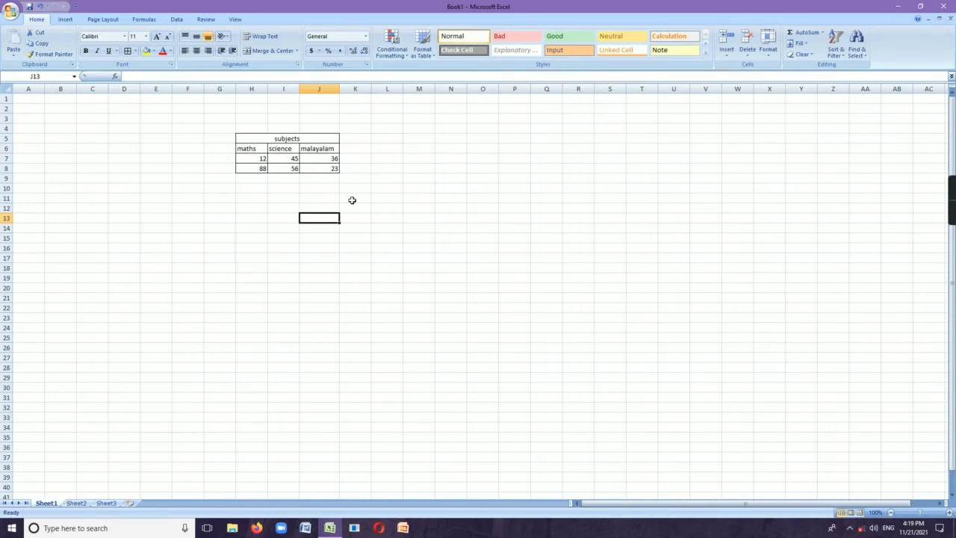
Insert a blank cell at H7 in the maths column, shifting the existing cells right.
click(255, 158)
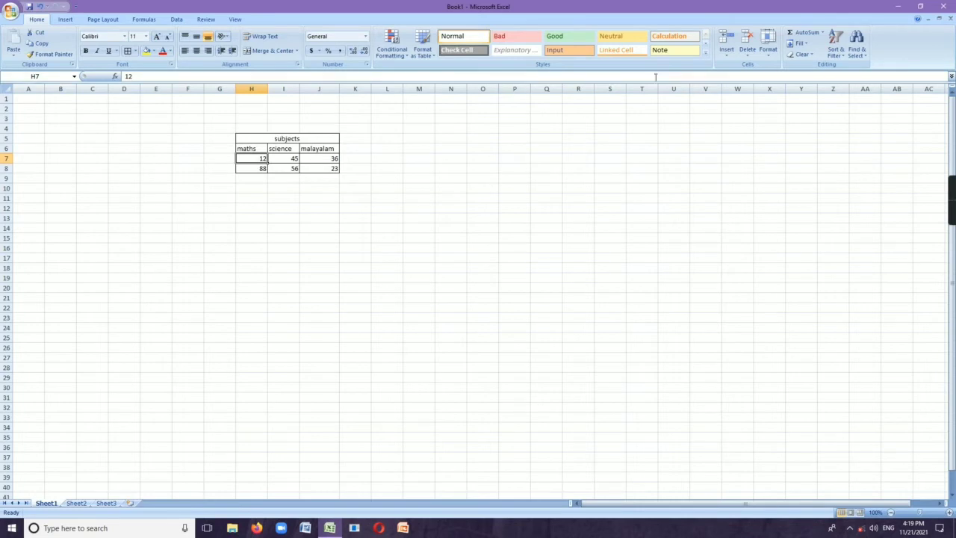
click(729, 57)
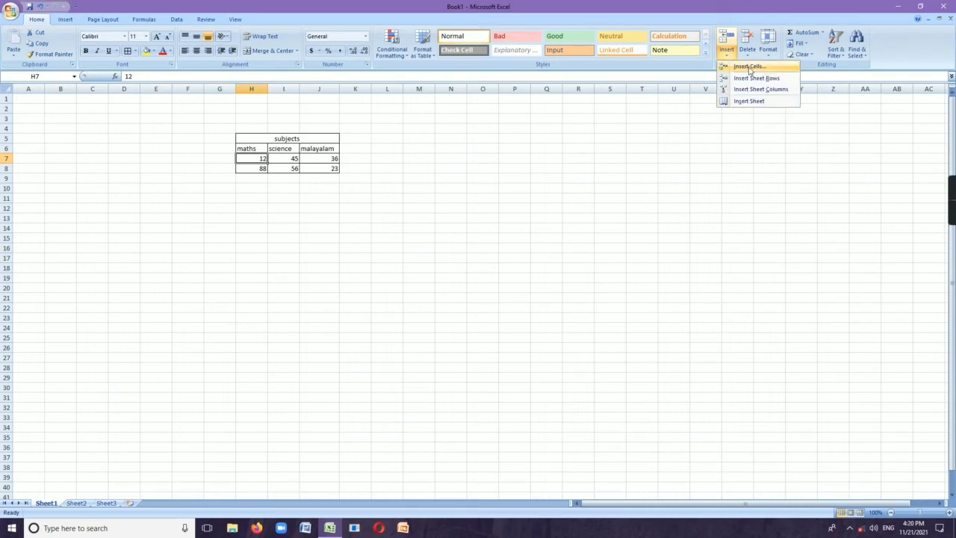
click(750, 67)
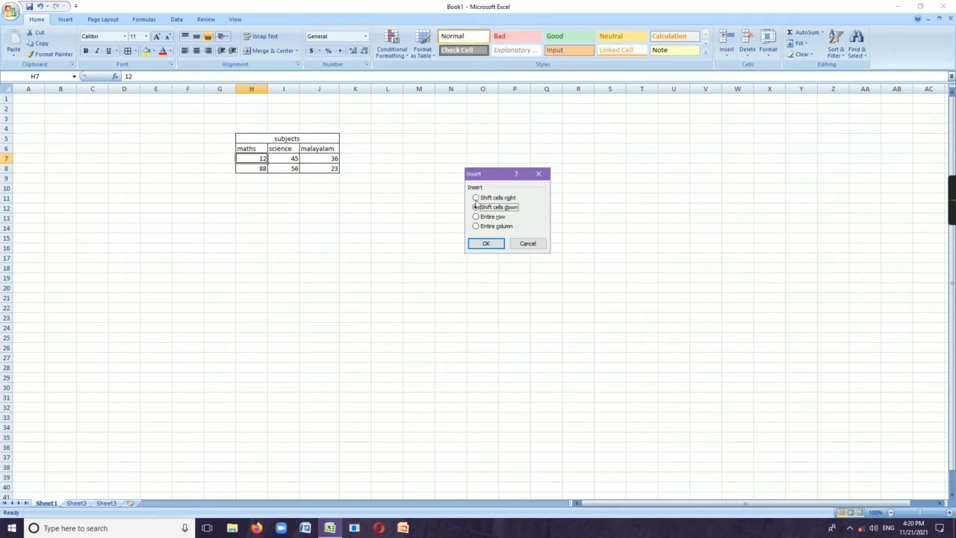
click(476, 199)
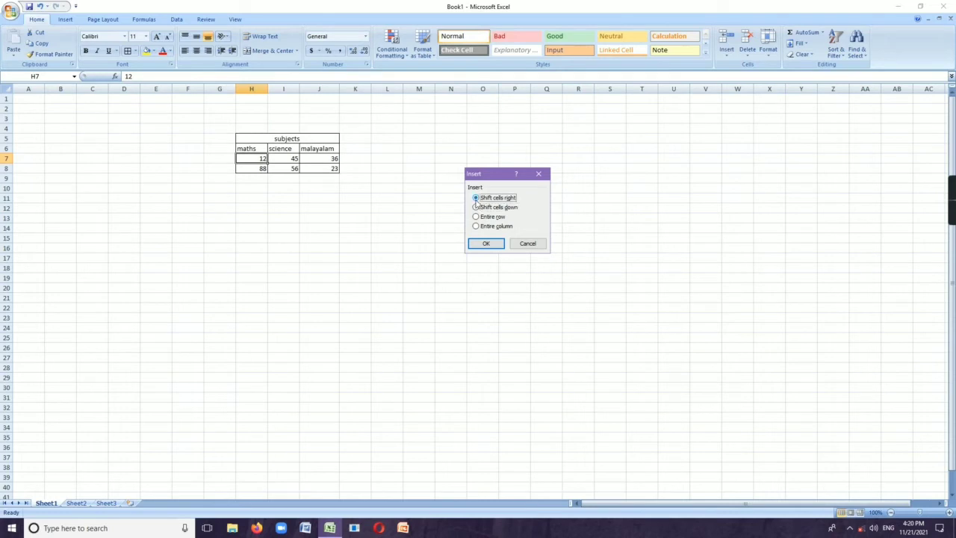
click(486, 245)
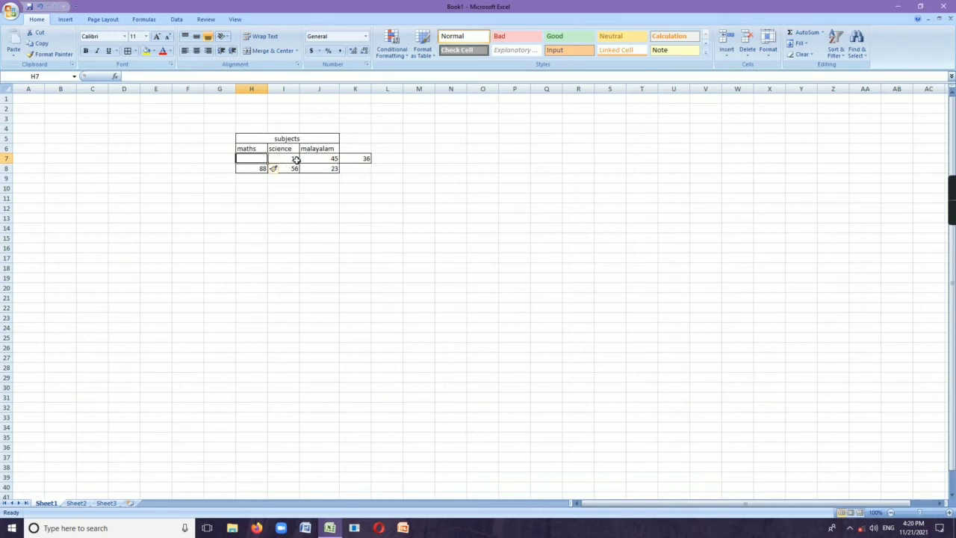
click(349, 216)
Insert a blank cell at I7 under science, shifting the existing cells down.
click(283, 159)
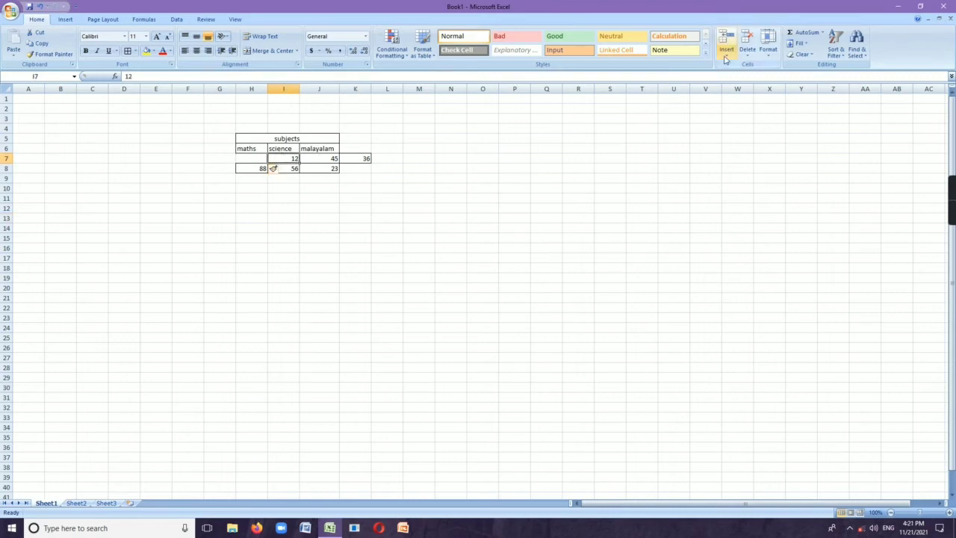
click(726, 54)
click(745, 68)
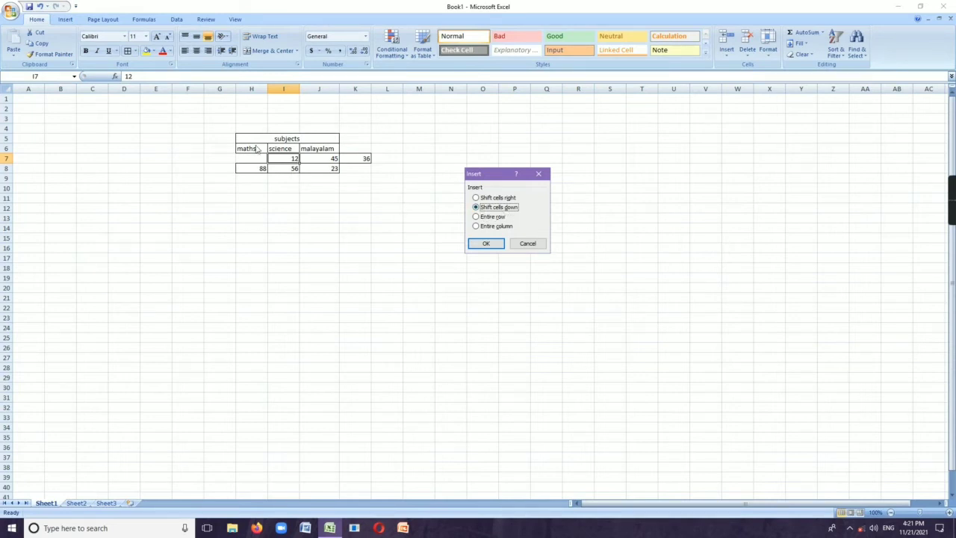
click(485, 244)
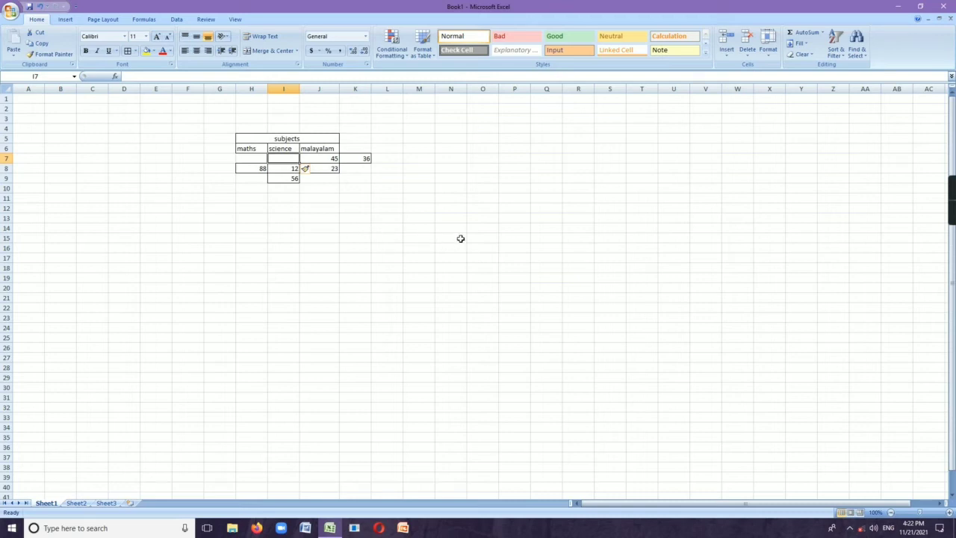
Insert an entire row at cell I7, directly beneath the subject names.
click(726, 51)
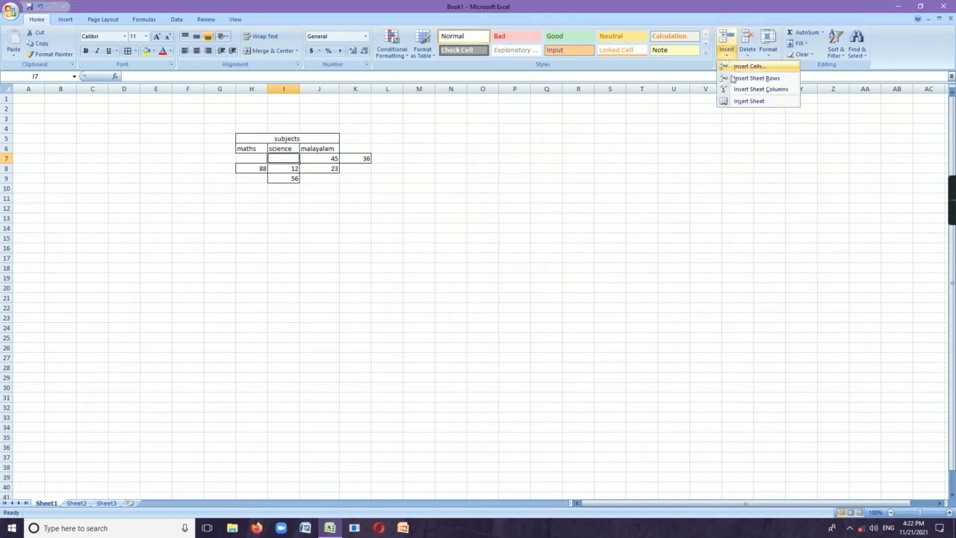
click(745, 67)
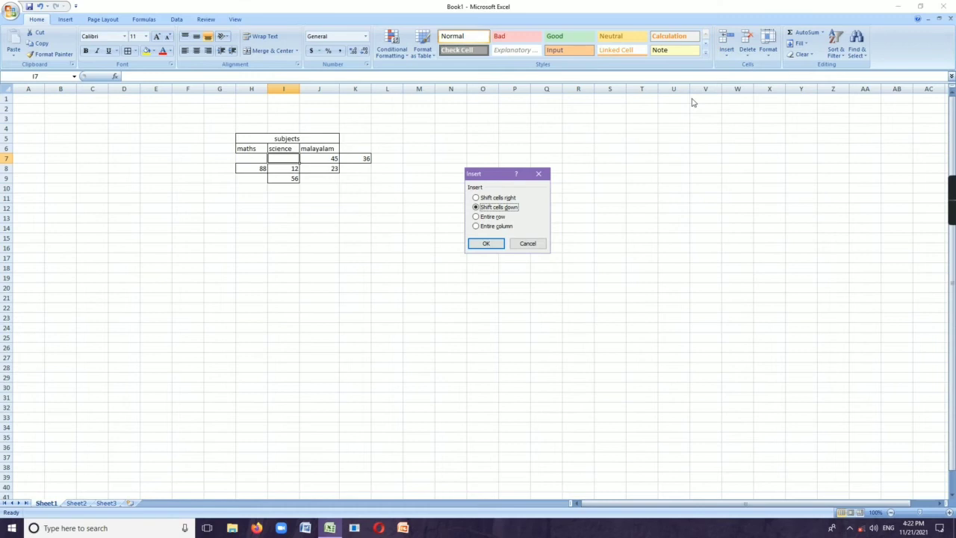
click(479, 217)
click(487, 244)
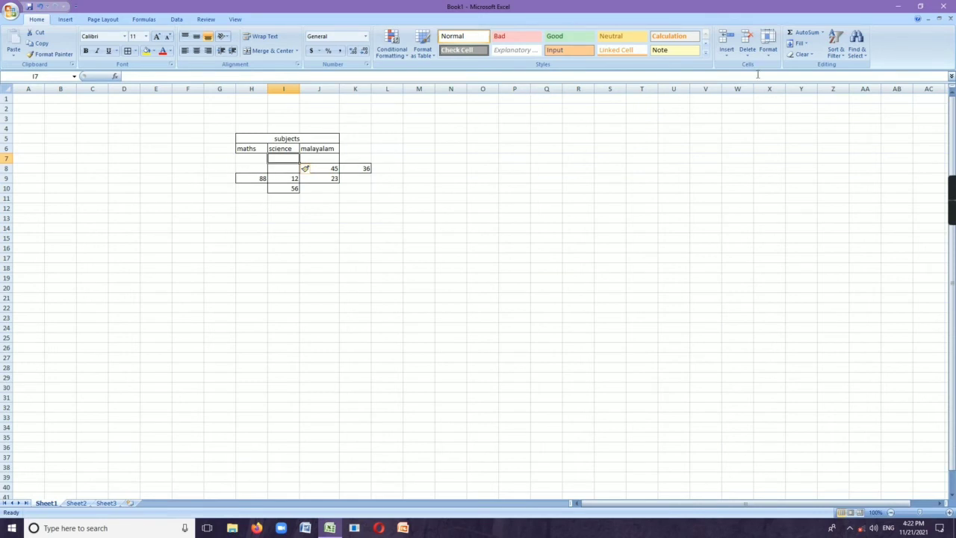
Insert an entire column at cell I7, and undo all the cell, row and column insertions in the table.
click(725, 57)
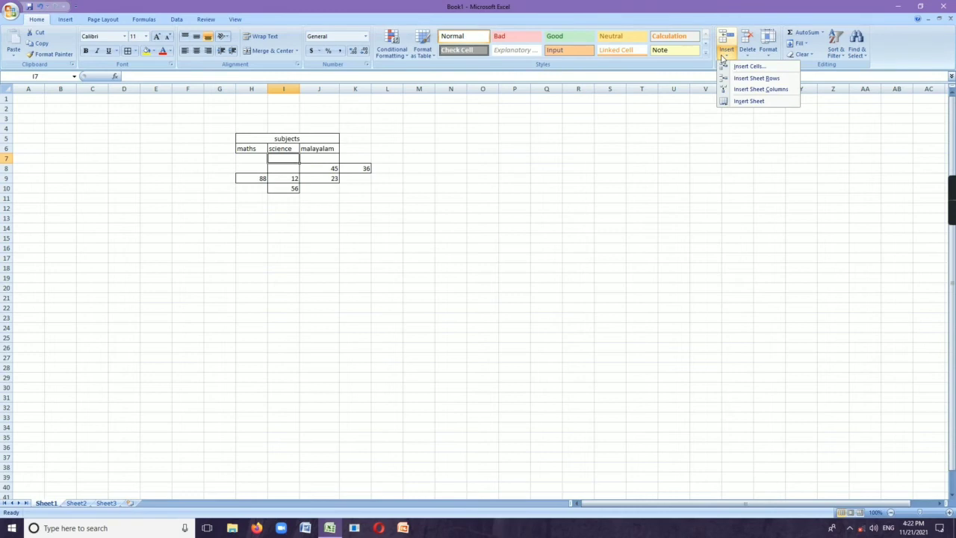
click(750, 66)
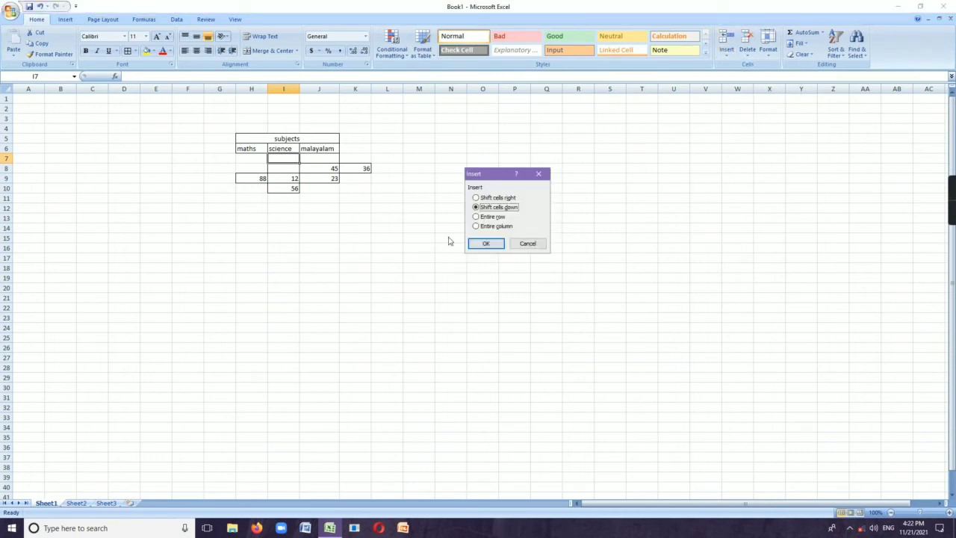
click(477, 226)
click(485, 244)
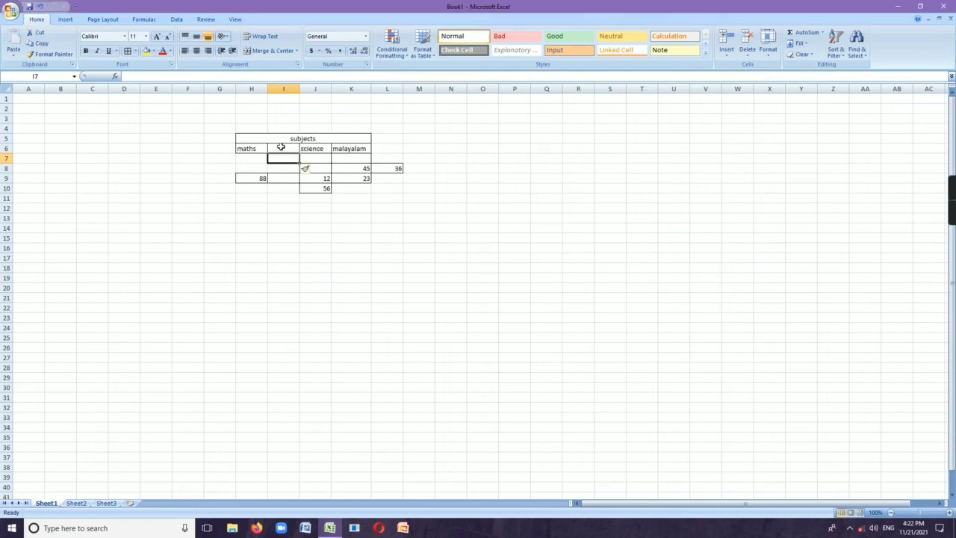
key(ctrl+z)
click(313, 207)
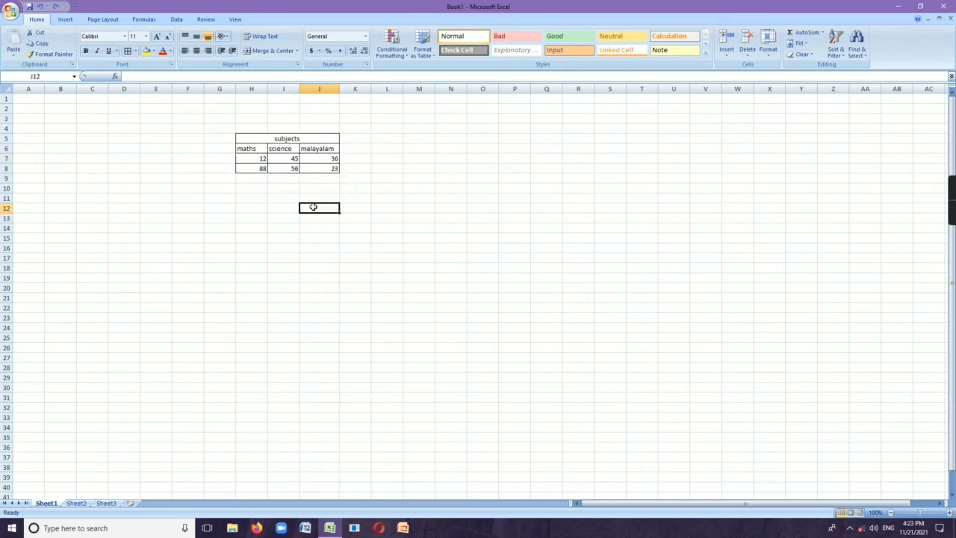
Review the cell deletion options for the blank cell J12 and close them without deleting anything.
click(748, 58)
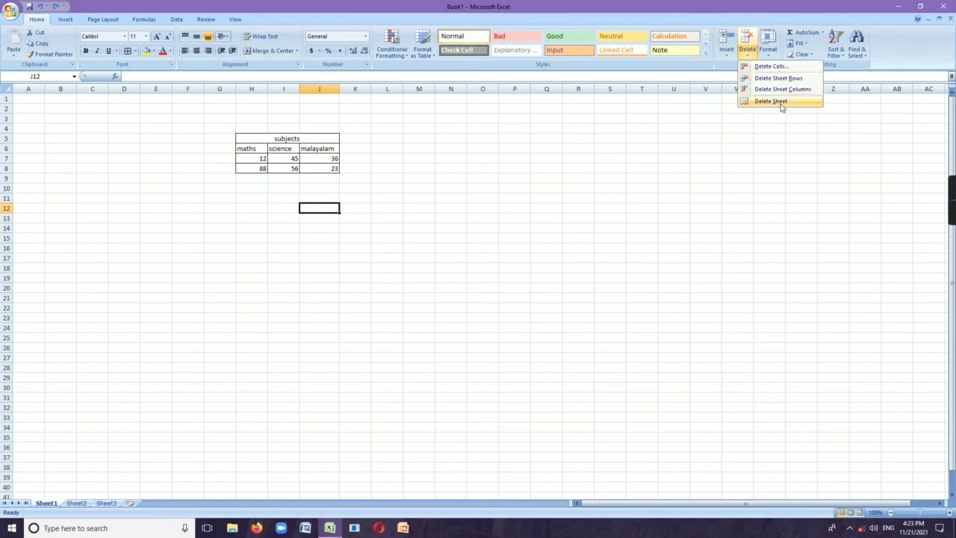
click(766, 70)
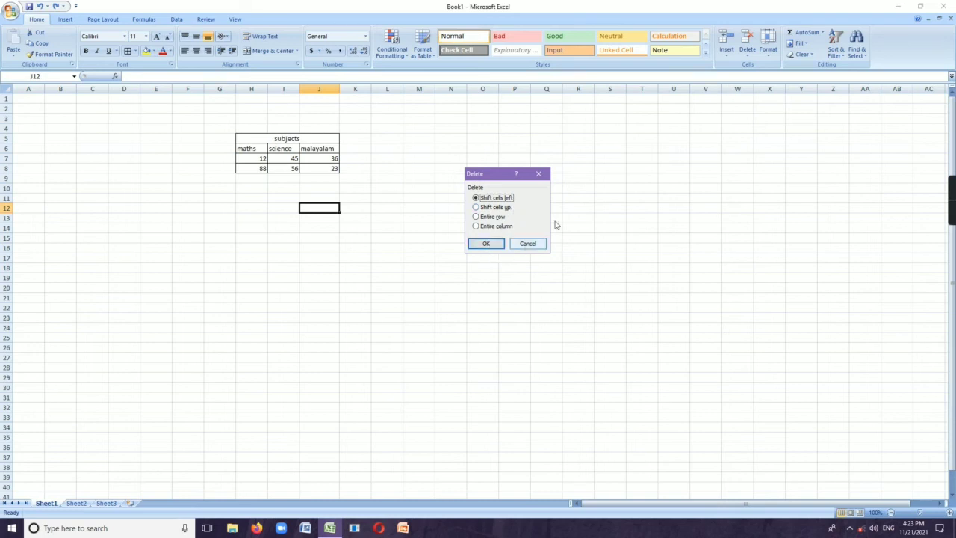
click(535, 174)
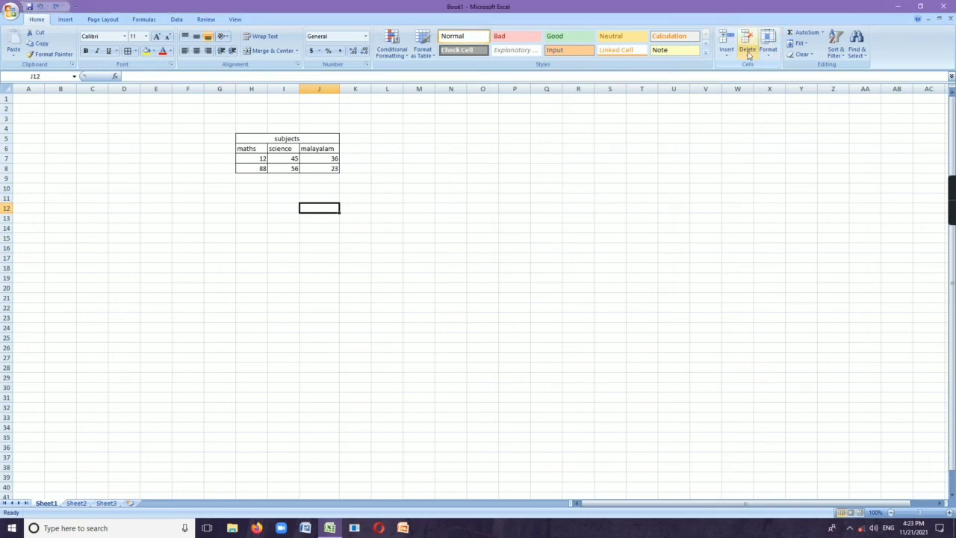
Delete the whole worksheet Sheet1 with its marks table, and confirm the permanent deletion.
click(747, 50)
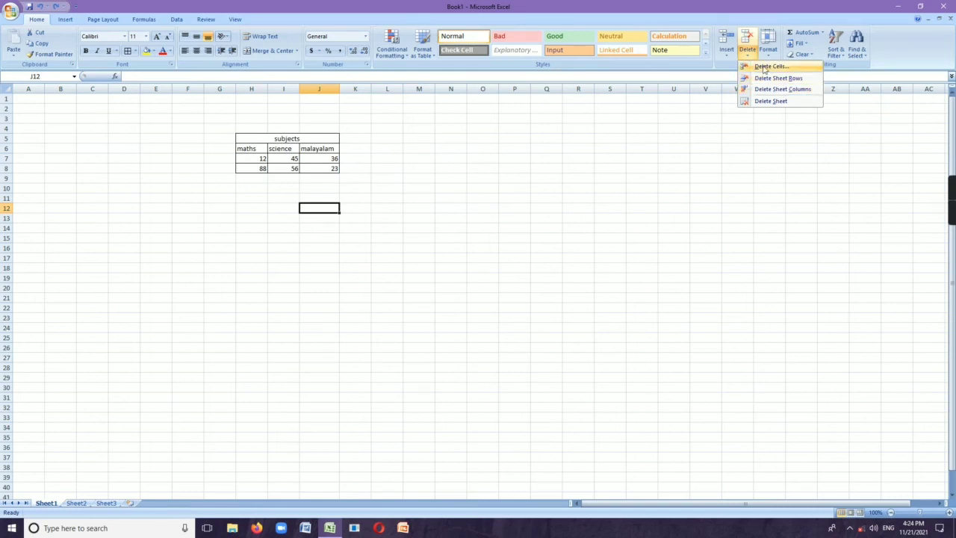
click(783, 105)
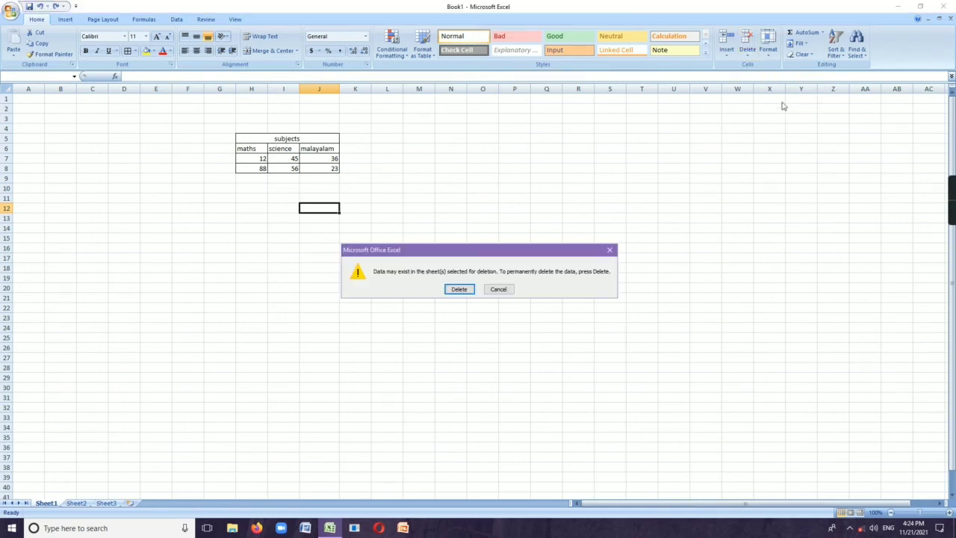
click(448, 289)
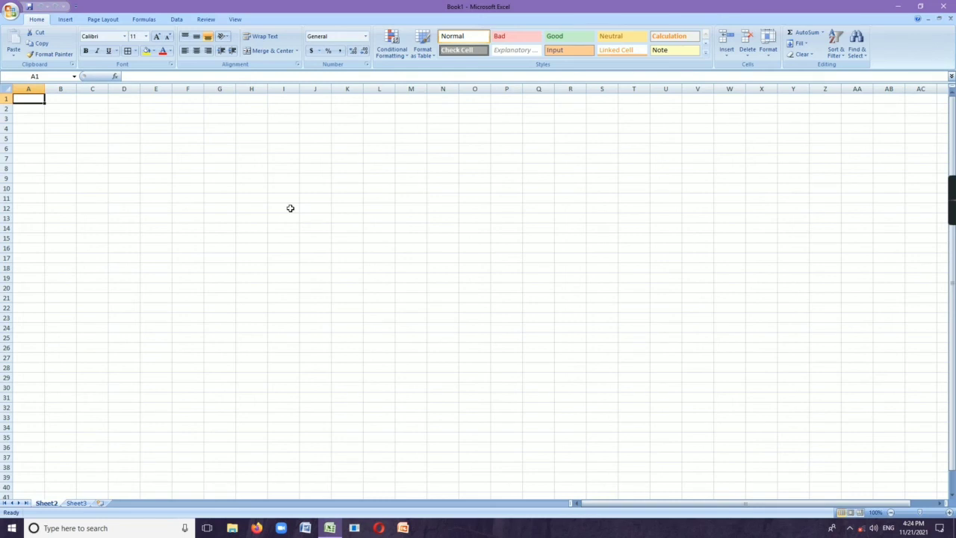
Set the height of row 1 to 30 on Sheet2.
click(770, 55)
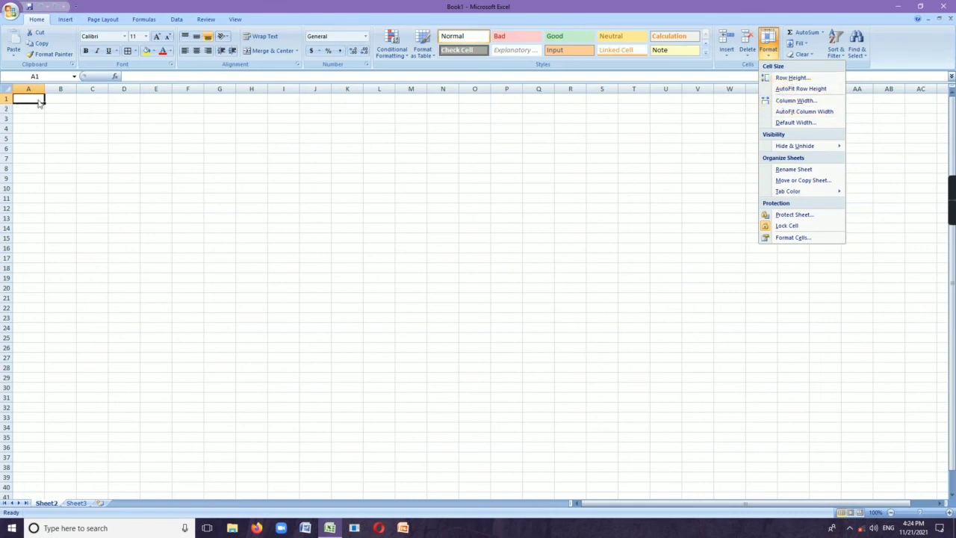
click(798, 80)
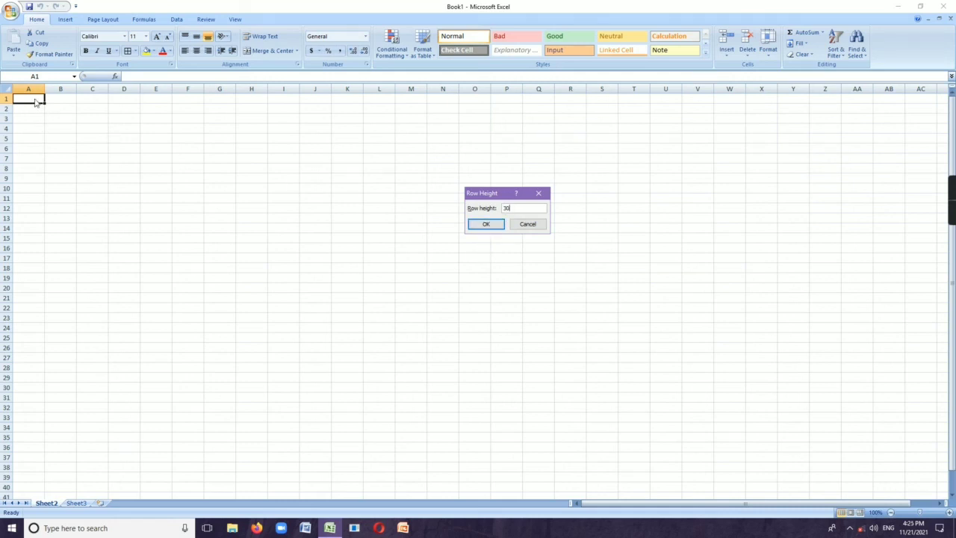
click(483, 224)
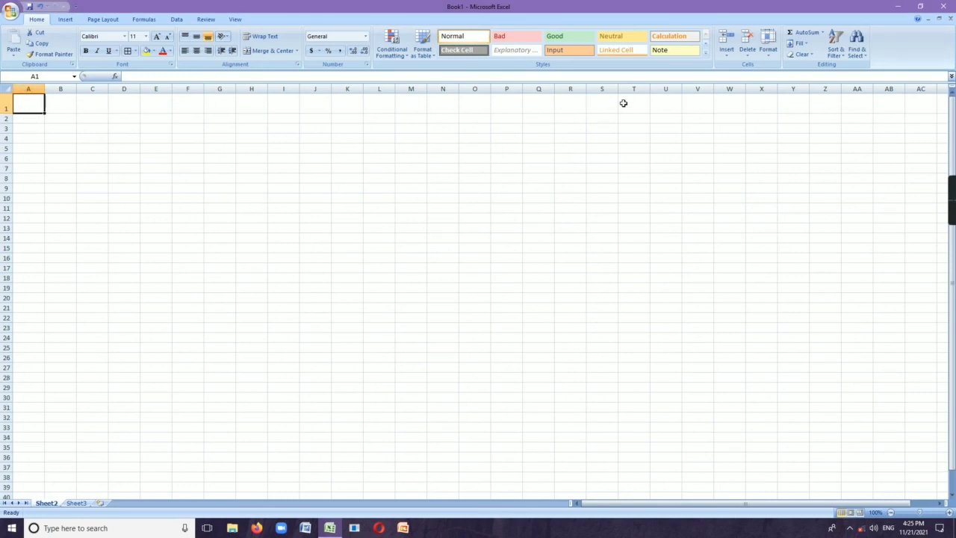
Make column A slightly narrower by changing its column width.
click(768, 45)
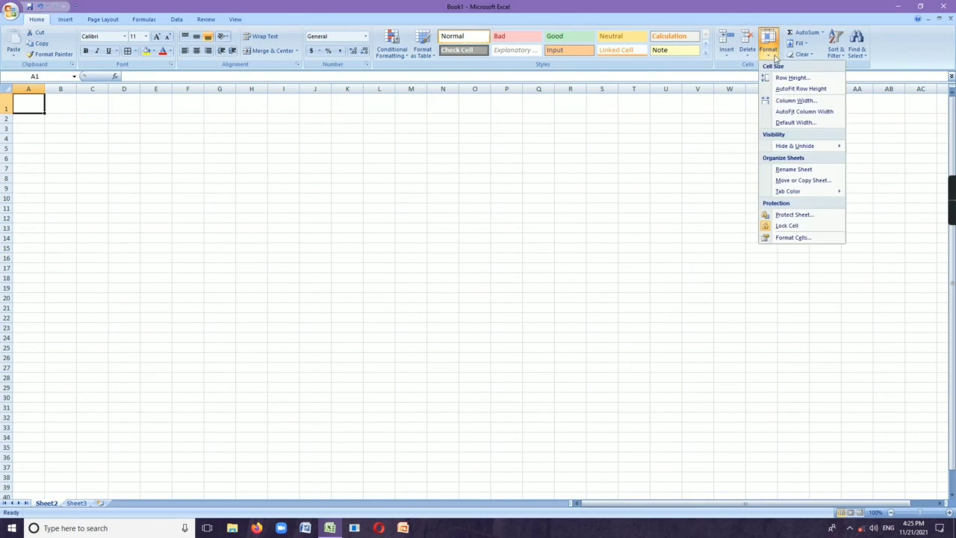
click(795, 105)
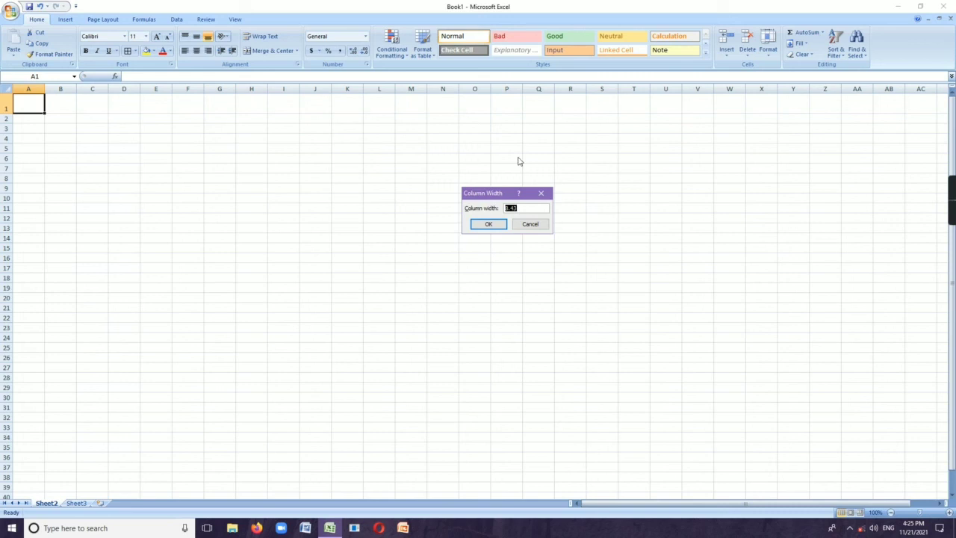
click(487, 224)
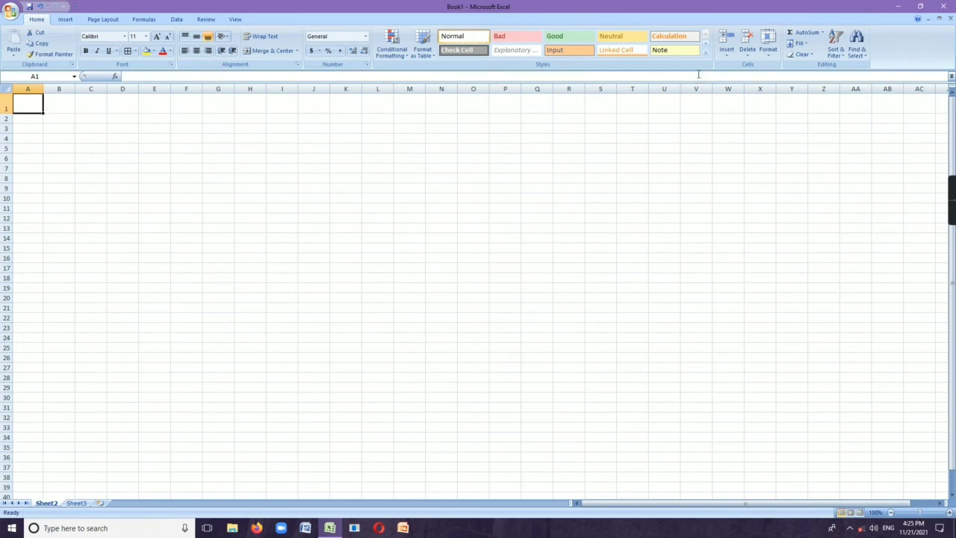
Open the cell size and formatting choices for cell A1.
click(768, 46)
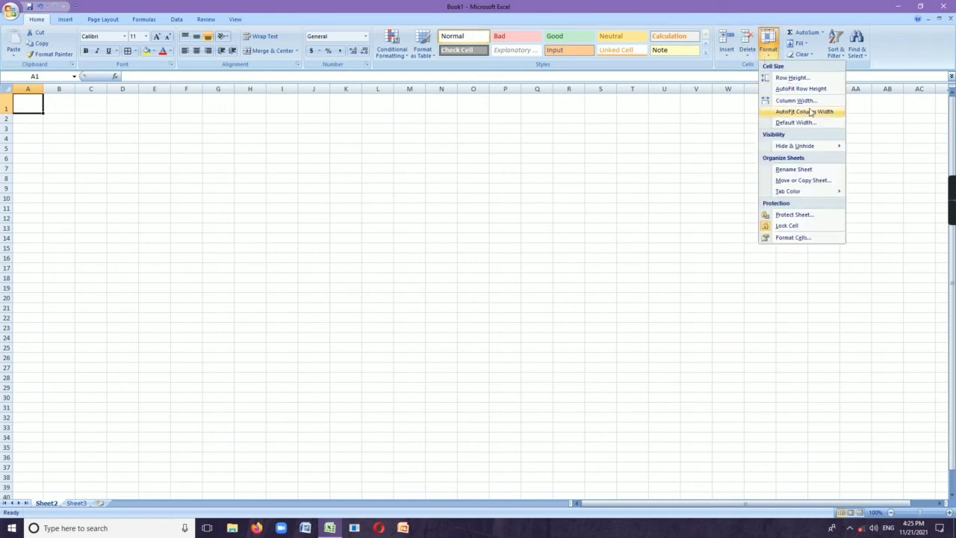